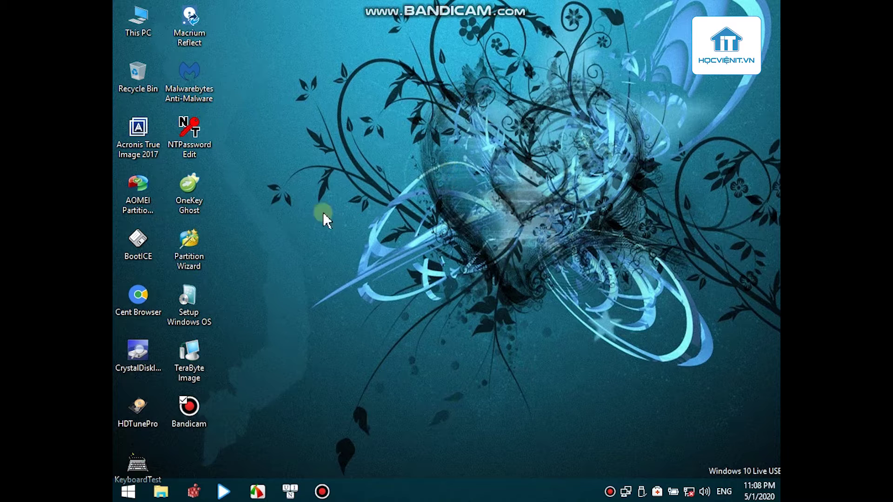
- Launch MiniTool Partition Wizard from the desktop
{"action": "left_click", "coordinate": [200, 243]}
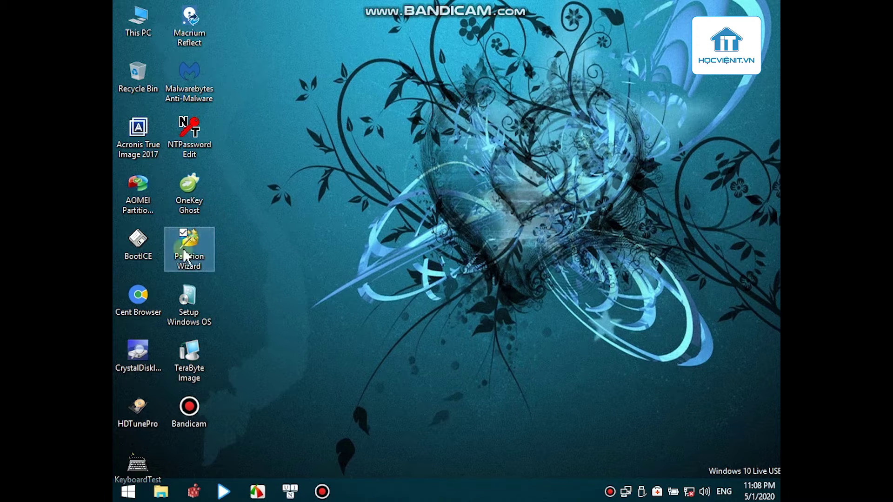
{"action": "left_click_drag", "start_coordinate": [199, 244], "coordinate": [585, 153]}
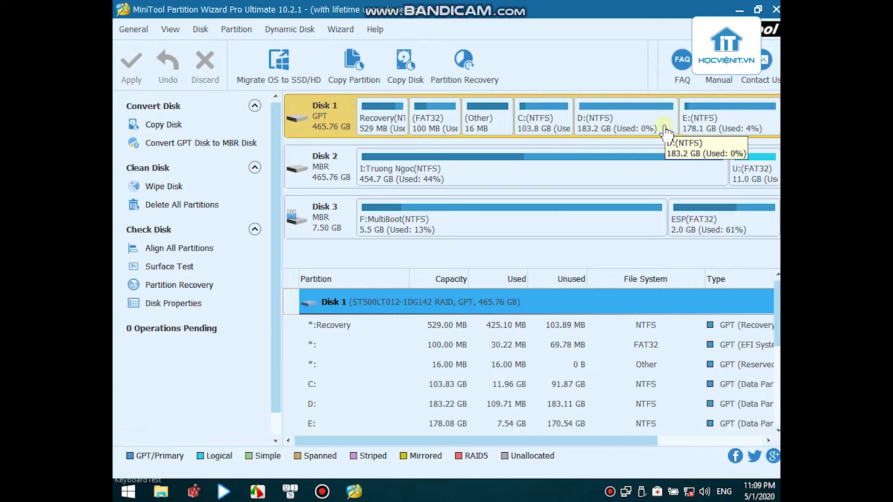
- Examine and compare the adjacent D: and E: partitions on Disk 1
{"action": "left_click", "coordinate": [619, 122]}
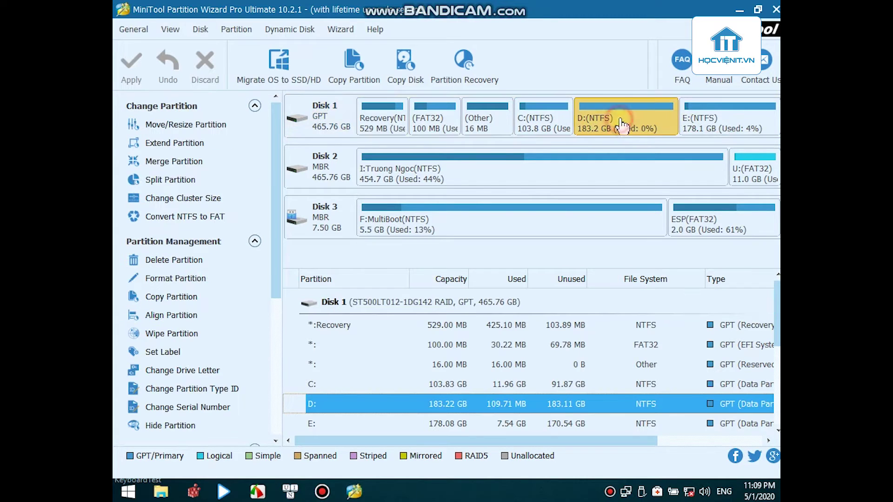
{"action": "left_click", "coordinate": [719, 122]}
{"action": "left_click", "coordinate": [631, 123]}
{"action": "left_click", "coordinate": [726, 125]}
{"action": "left_click", "coordinate": [642, 125]}
{"action": "left_click", "coordinate": [726, 124]}
{"action": "left_click", "coordinate": [659, 125]}
{"action": "left_click", "coordinate": [721, 125]}
{"action": "left_click", "coordinate": [644, 128]}
{"action": "left_click", "coordinate": [711, 125]}
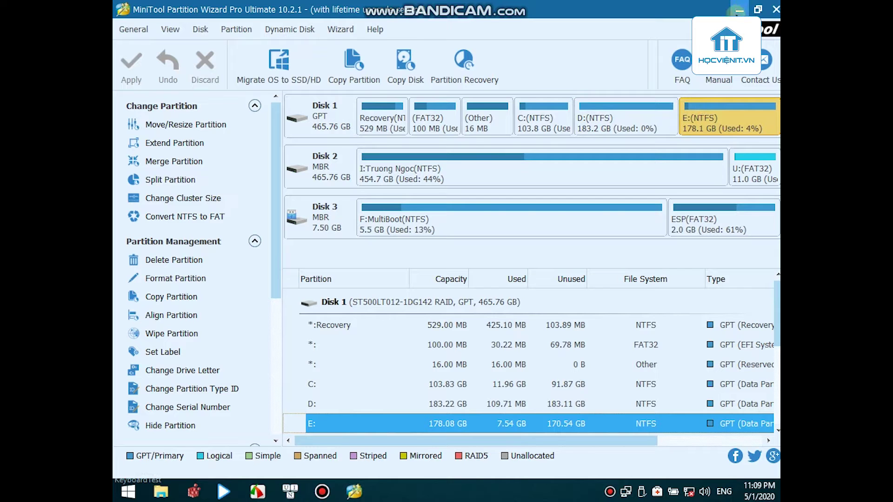
- Minimize the partition manager, open This PC in File Explorer and check the contents of Local Disk (D:)
{"action": "left_click", "coordinate": [740, 11]}
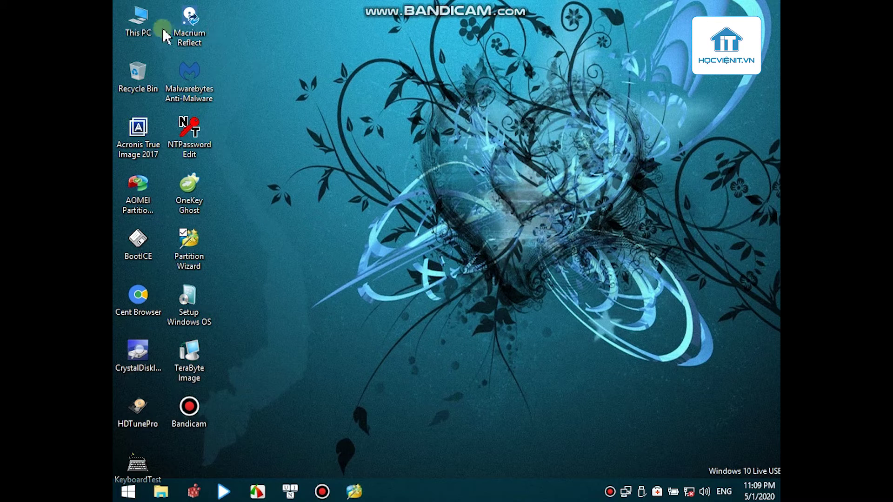
{"action": "left_click", "coordinate": [148, 24]}
{"action": "double_click", "coordinate": [148, 23]}
{"action": "double_click", "coordinate": [372, 199]}
{"action": "left_click", "coordinate": [210, 81]}
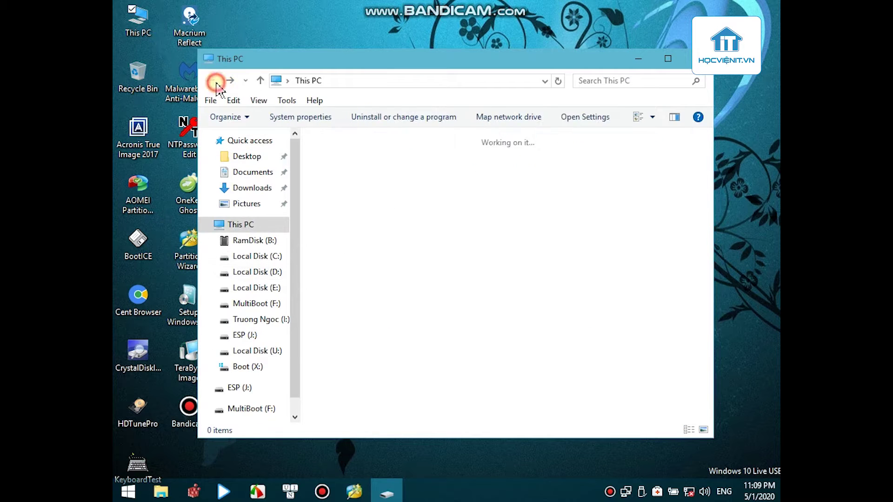
- Look through the files and folders on Local Disk (E:) and close the File Explorer window
{"action": "left_click", "coordinate": [566, 208]}
{"action": "double_click", "coordinate": [566, 208]}
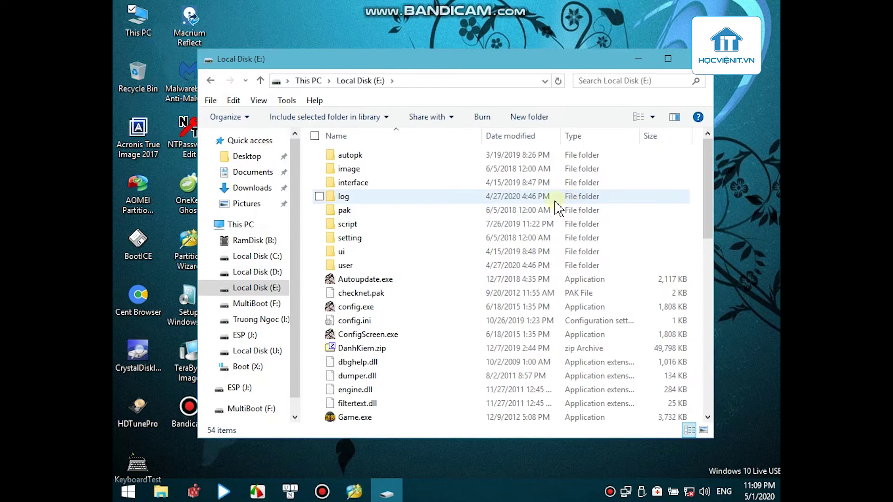
{"action": "scroll", "coordinate": [507, 216], "scroll_direction": "down", "scroll_amount": 5}
{"action": "scroll", "coordinate": [507, 218], "scroll_direction": "down", "scroll_amount": 5}
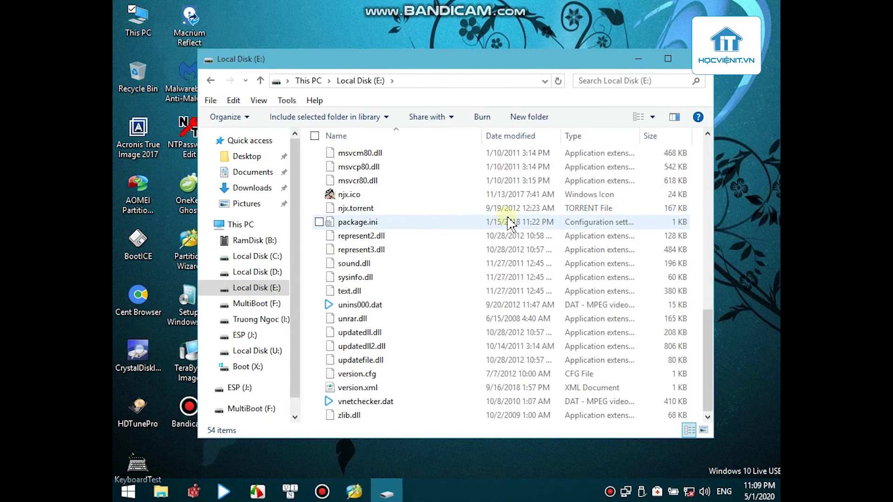
{"action": "scroll", "coordinate": [507, 218], "scroll_direction": "up", "scroll_amount": 10}
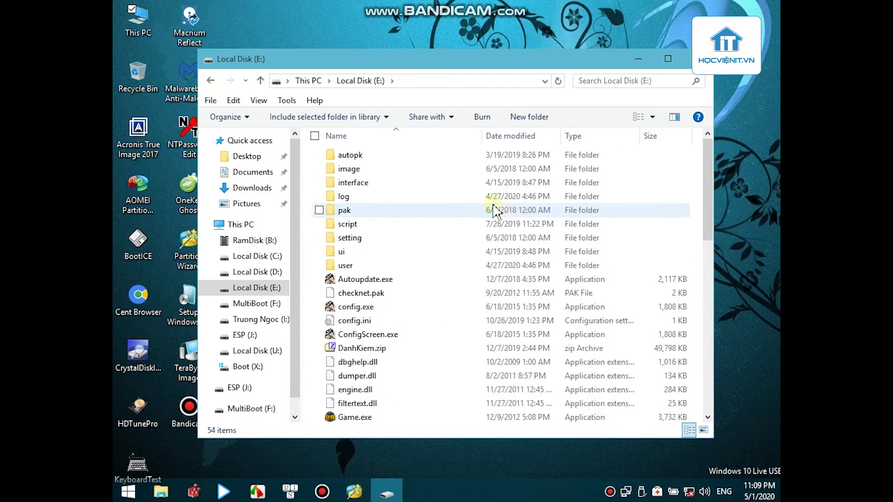
{"action": "left_click", "coordinate": [210, 80]}
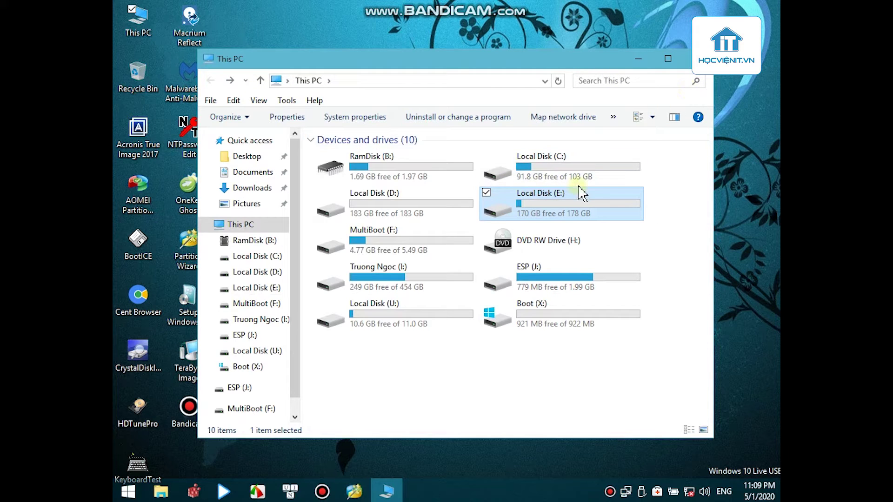
{"action": "left_click", "coordinate": [702, 70]}
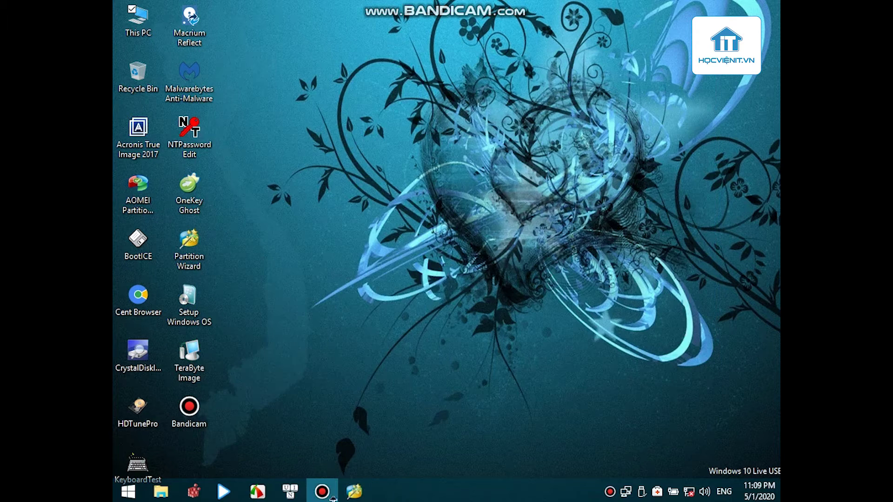
- Switch back to MiniTool Partition Wizard and start a partition merge with D: on Disk 1 as the partition to expand
{"action": "left_click", "coordinate": [354, 491]}
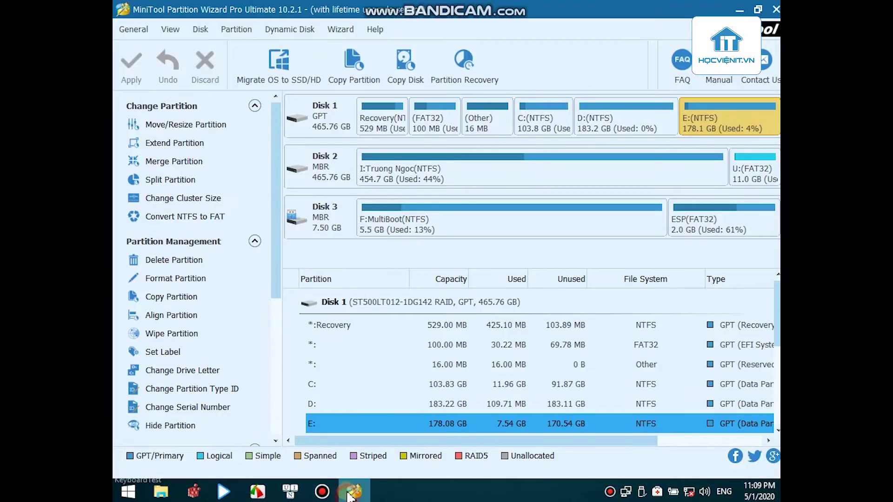
{"action": "left_click", "coordinate": [599, 113]}
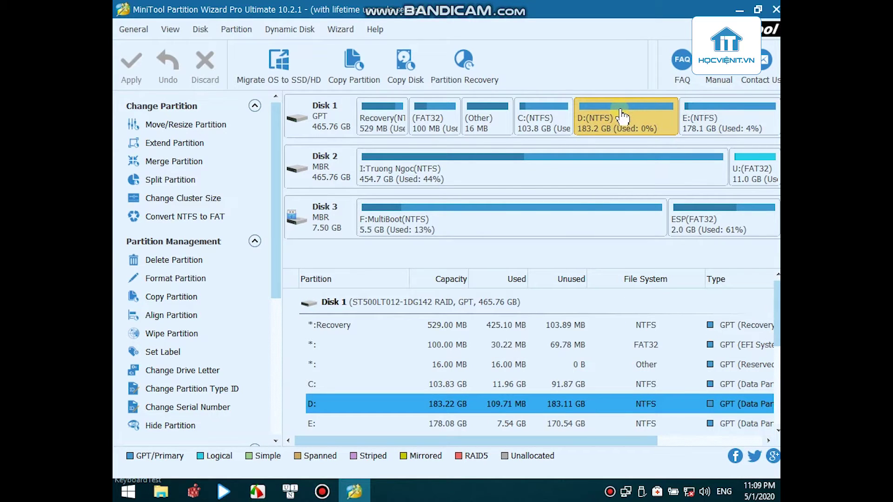
{"action": "right_click", "coordinate": [619, 116]}
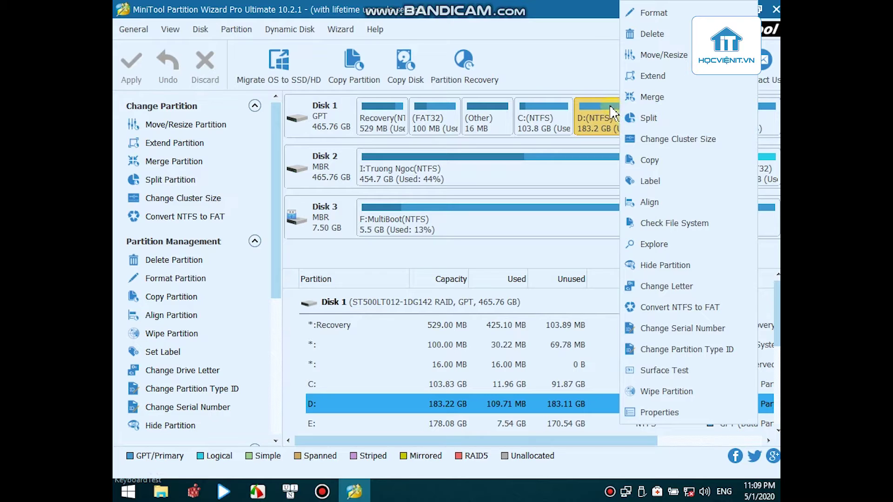
{"action": "left_click", "coordinate": [676, 99]}
{"action": "left_click", "coordinate": [674, 100]}
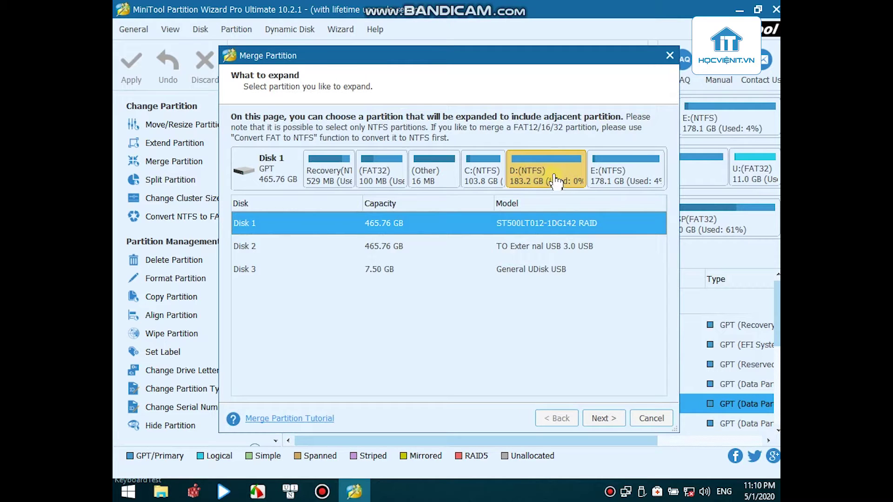
{"action": "left_click", "coordinate": [604, 418]}
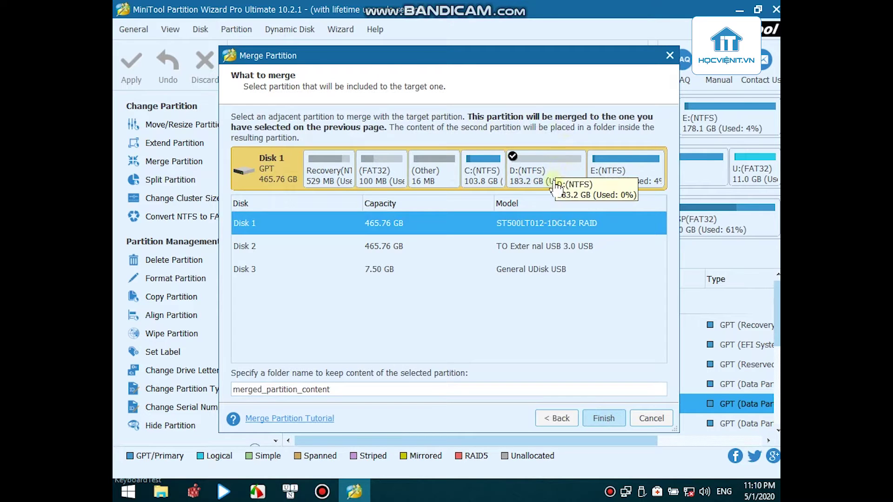
- Choose E: as the partition to merge into D:, keeping its content in a folder named "Du Lieu Gop"
{"action": "left_click", "coordinate": [627, 174]}
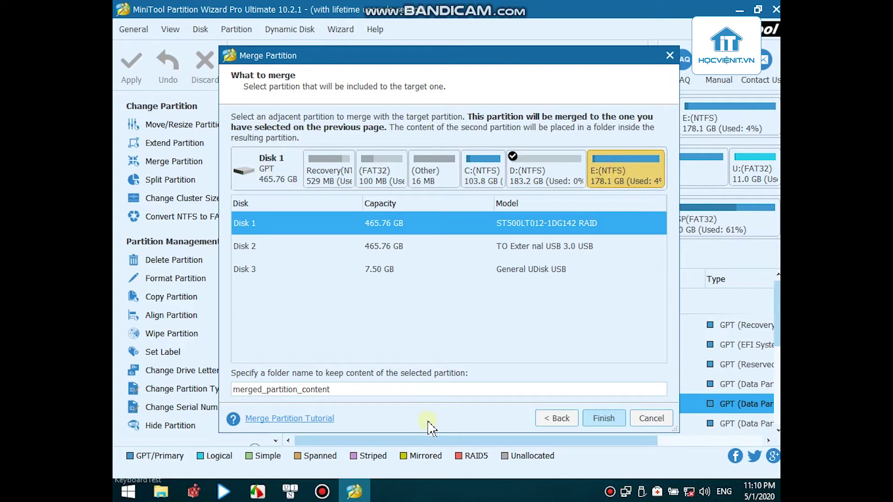
{"action": "double_click", "coordinate": [336, 389]}
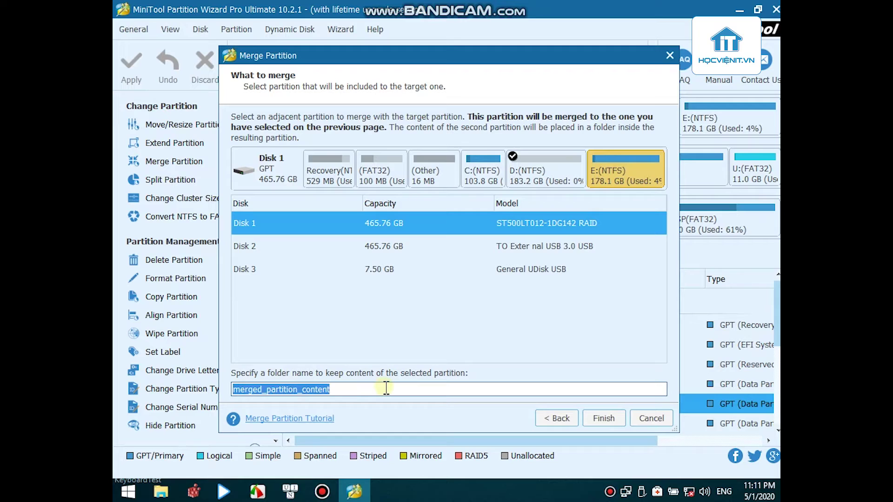
{"action": "type", "text": "Du Lieu Gop"}
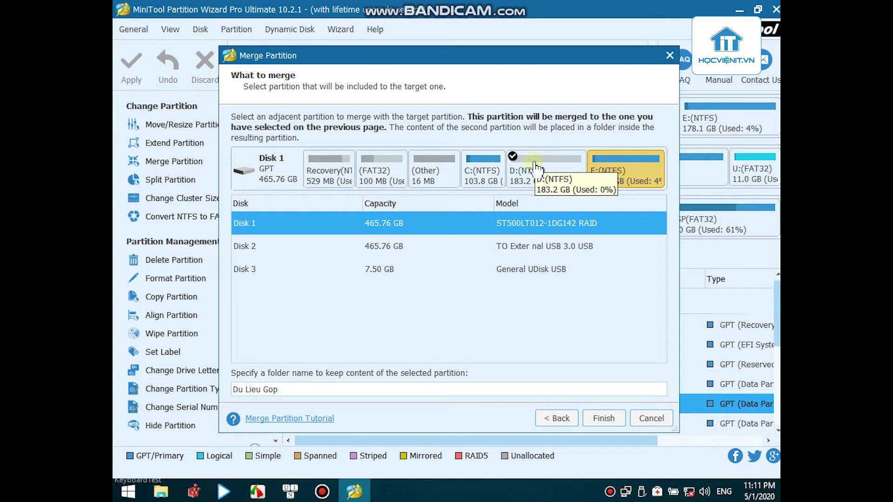
{"action": "left_click", "coordinate": [603, 420]}
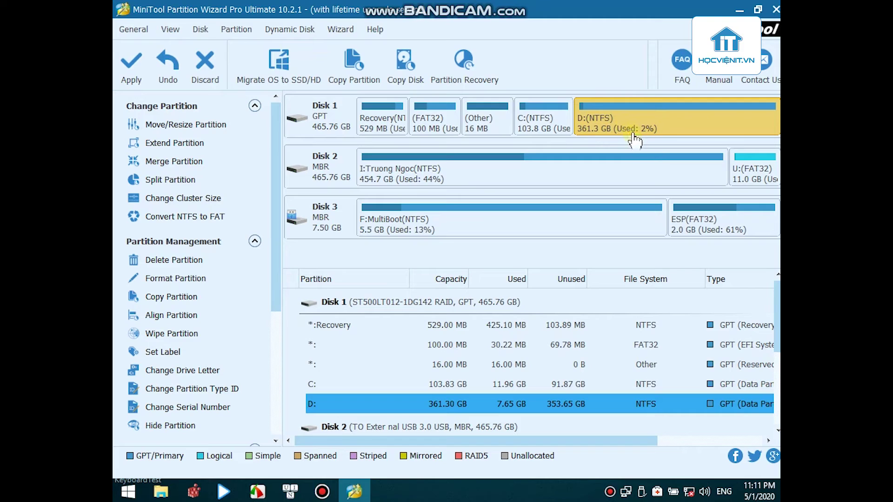
- Apply the pending merge operation to the disk and dismiss the completion message
{"action": "left_click", "coordinate": [126, 68]}
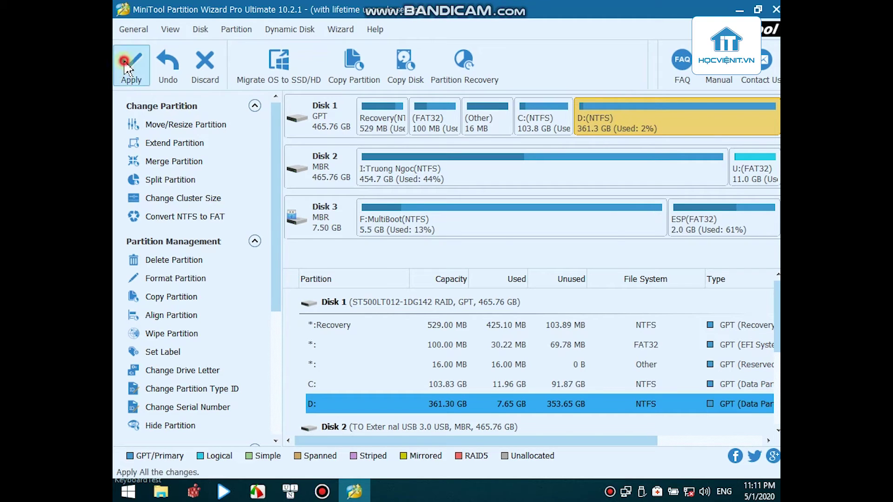
{"action": "left_click", "coordinate": [426, 277]}
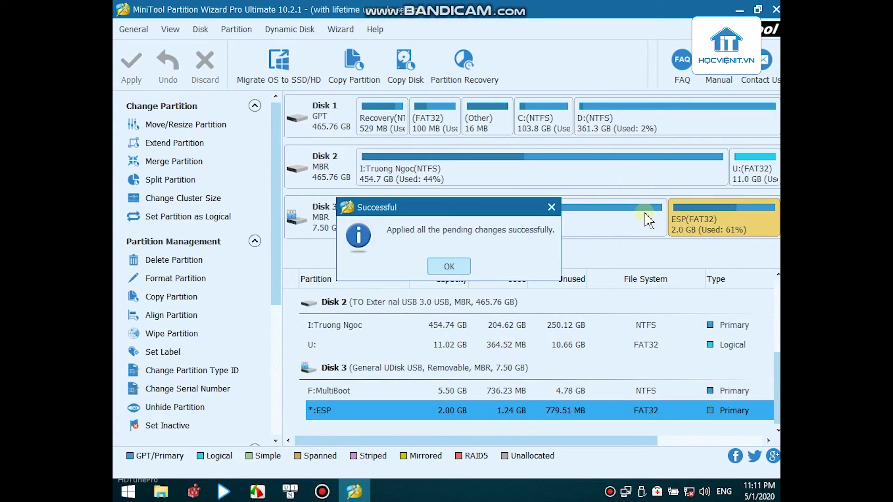
{"action": "left_click", "coordinate": [448, 264]}
- Check the merged D: partition on Disk 1, minimize the partition manager and view Local Disk (D:) in File Explorer
{"action": "left_click", "coordinate": [652, 118]}
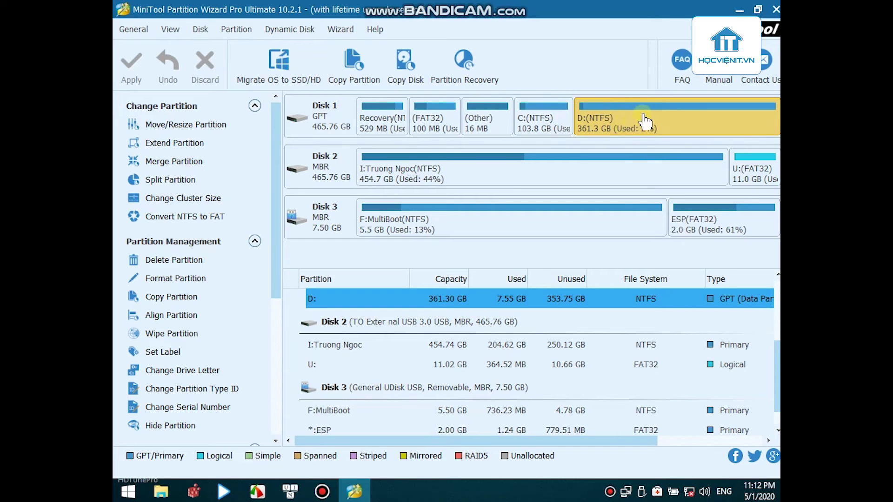
{"action": "left_click", "coordinate": [738, 11]}
{"action": "double_click", "coordinate": [137, 20]}
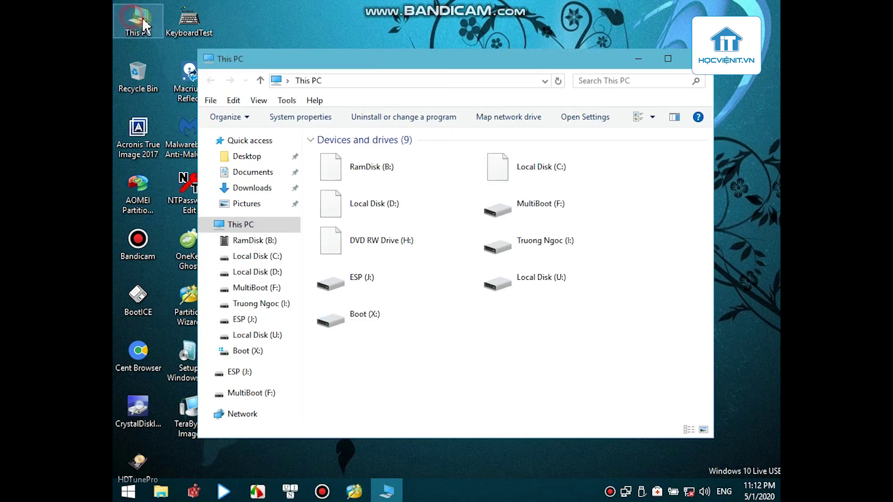
{"action": "double_click", "coordinate": [392, 204]}
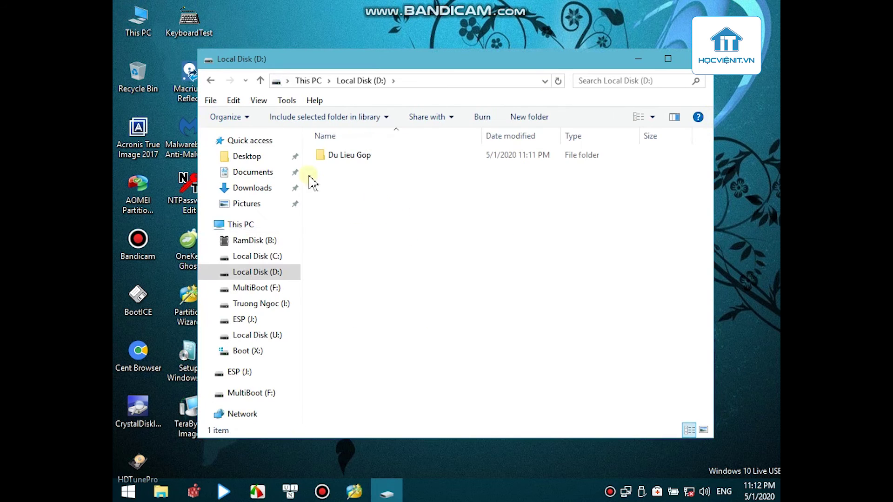
{"action": "left_click", "coordinate": [211, 81]}
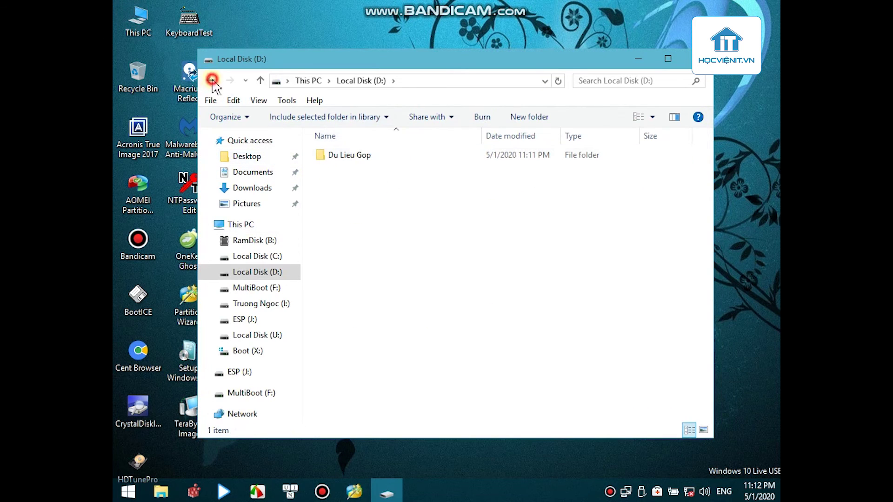
{"action": "double_click", "coordinate": [406, 204]}
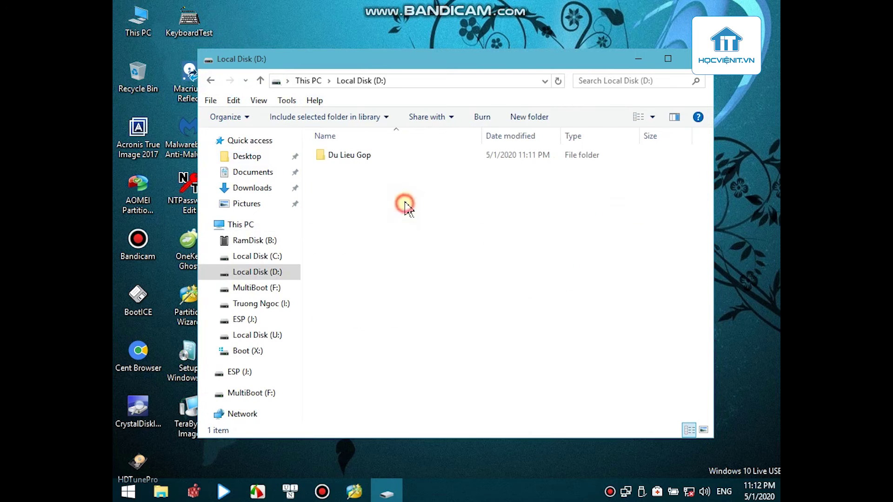
- Look through the files inside the Du Lieu Gop folder and return to the root of drive D:
{"action": "double_click", "coordinate": [361, 154]}
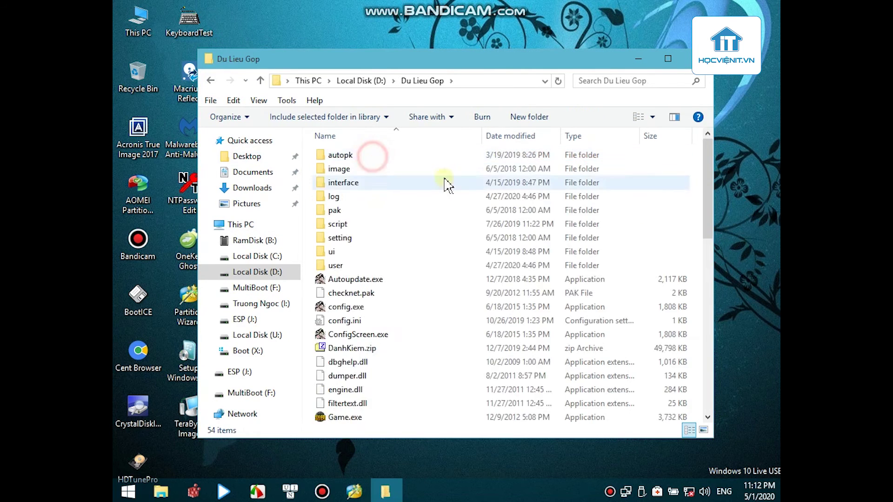
{"action": "scroll", "coordinate": [458, 216], "scroll_direction": "down", "scroll_amount": 10}
{"action": "scroll", "coordinate": [464, 242], "scroll_direction": "up", "scroll_amount": 10}
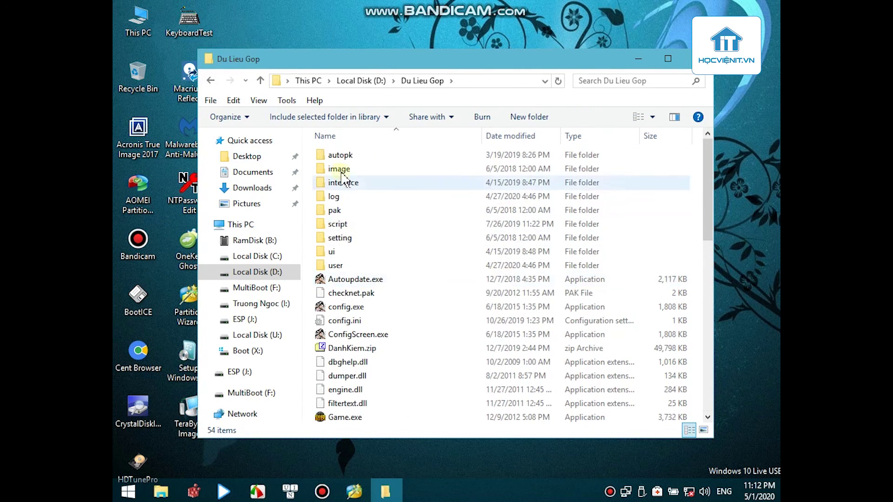
{"action": "left_click", "coordinate": [210, 80]}
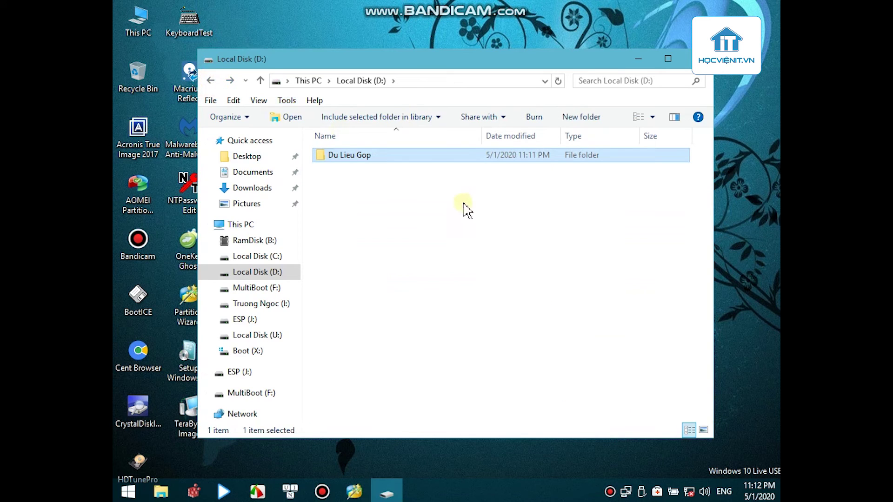